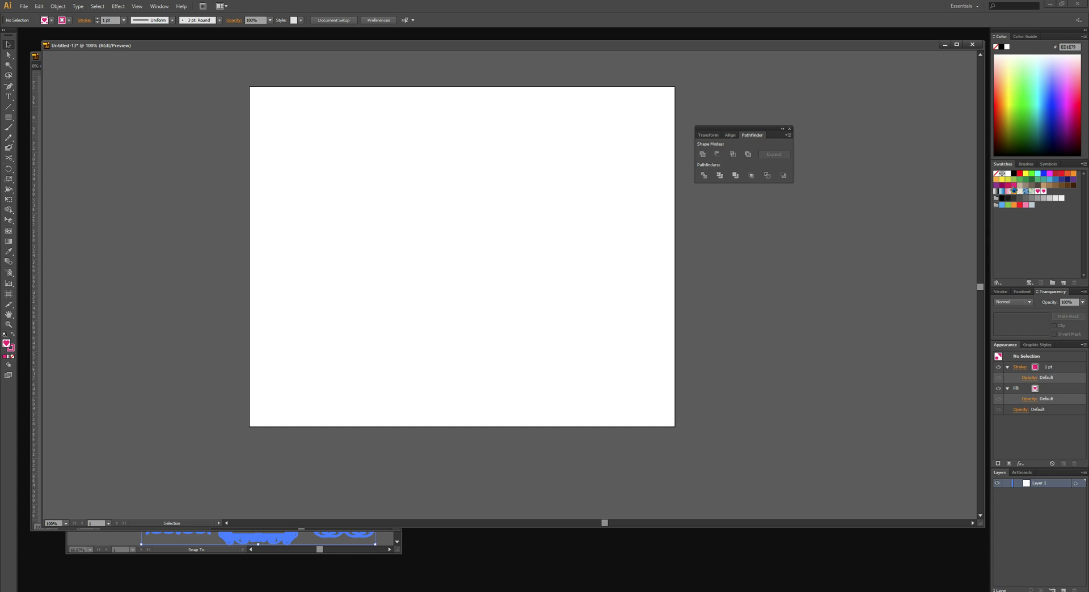
Set the fill to magenta and draw a circle in the artboard's upper left with the Ellipse Tool.
left_click(1013, 186)
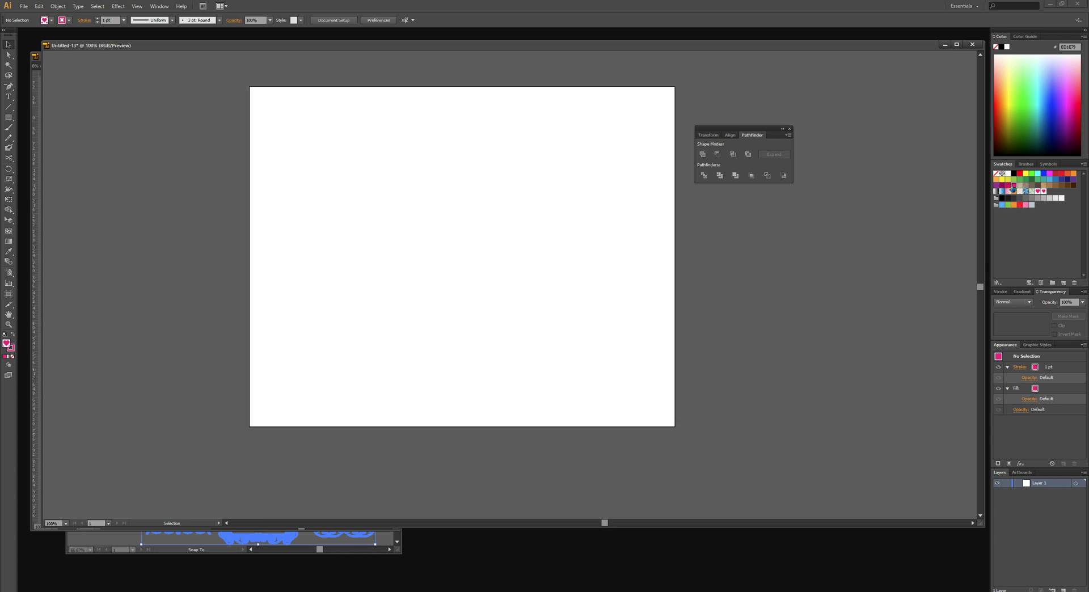
left_click(10, 116)
left_click_drag(13, 115, 46, 136)
left_click_drag(325, 169, 430, 279)
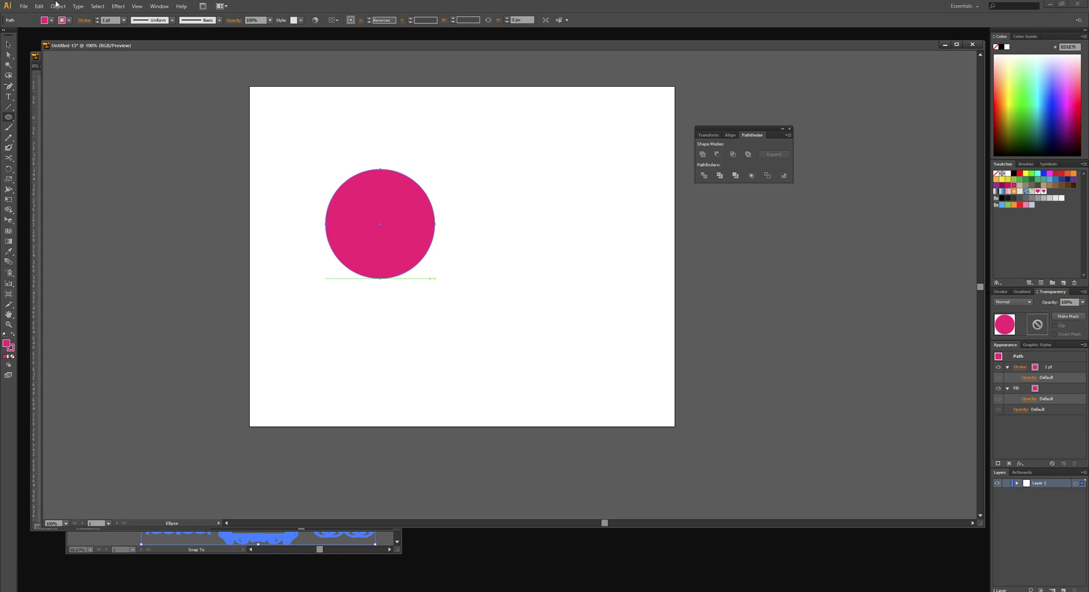
Copy and paste the circle, then move the duplicate to overlap the original's right side.
left_click(7, 47)
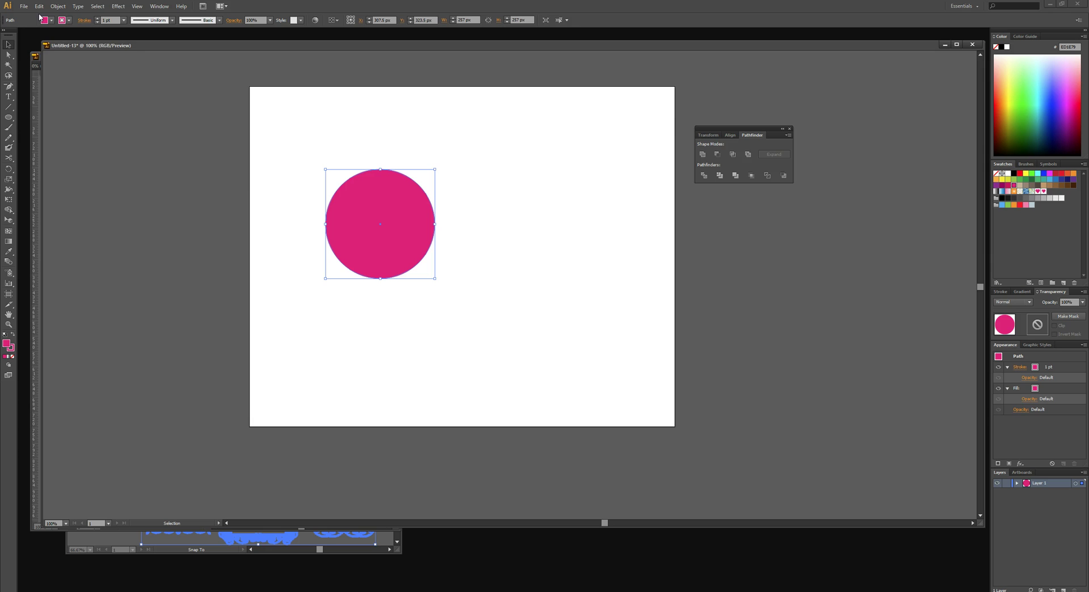
left_click(58, 6)
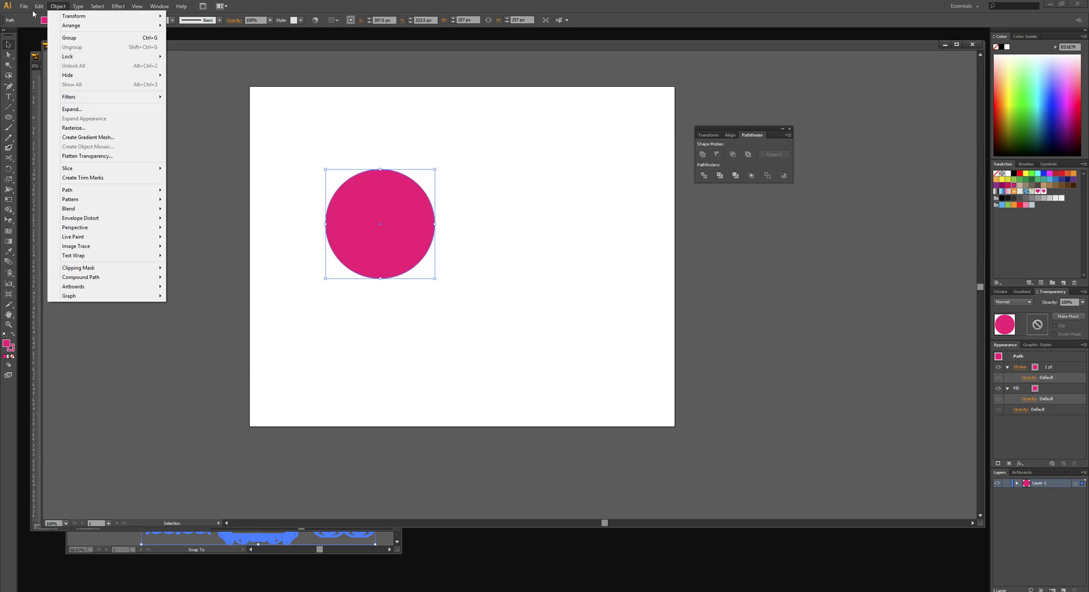
key("Escape")
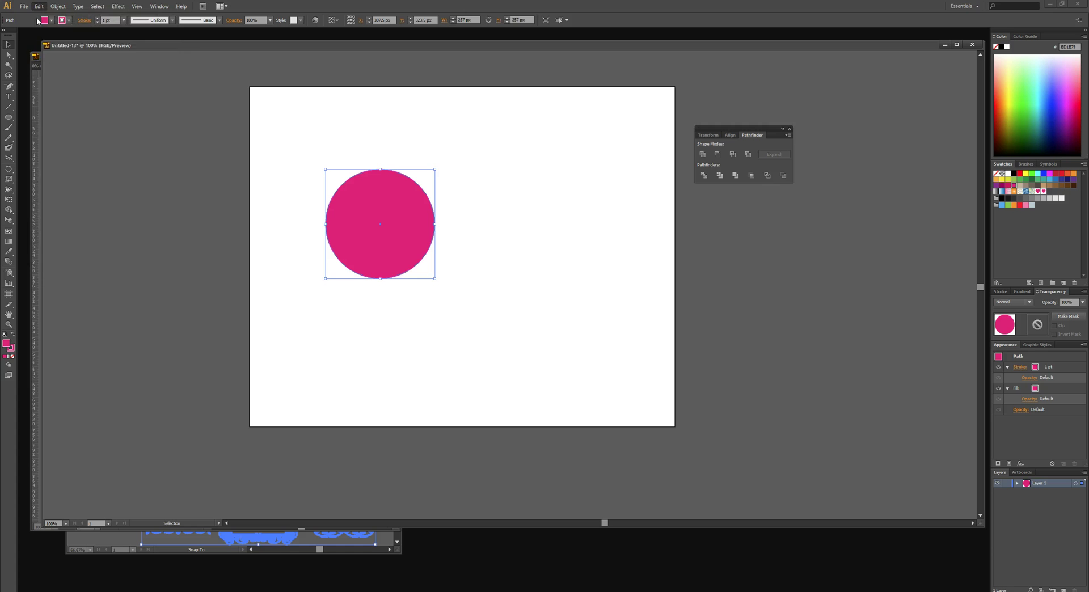
left_click(38, 7)
left_click(54, 57)
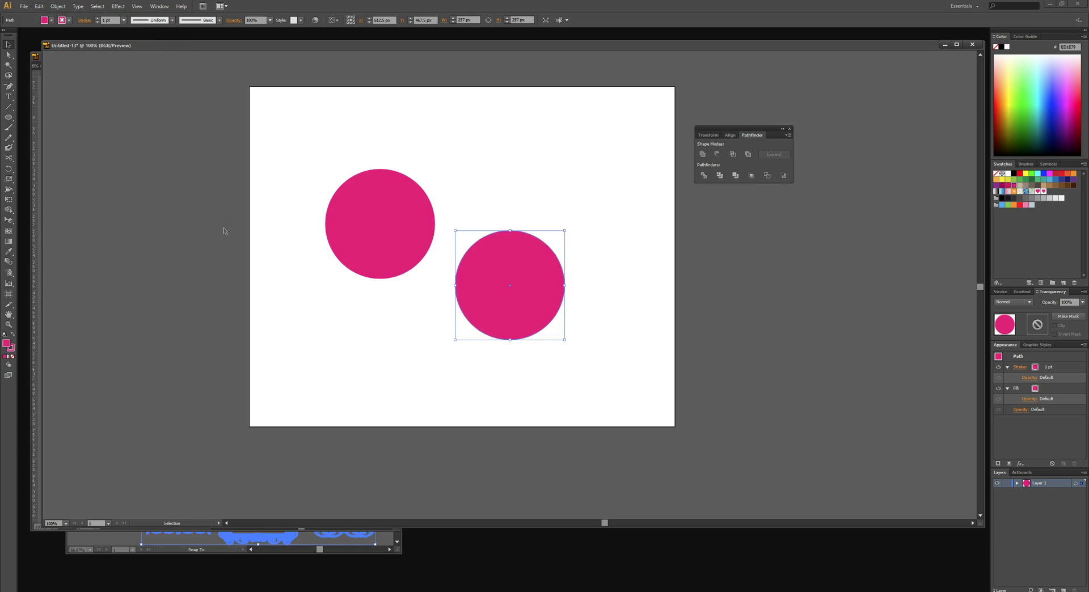
left_click_drag(500, 241, 463, 205)
Select both circles, apply Vertical Align Center, and leave both circles selected.
left_click(561, 170)
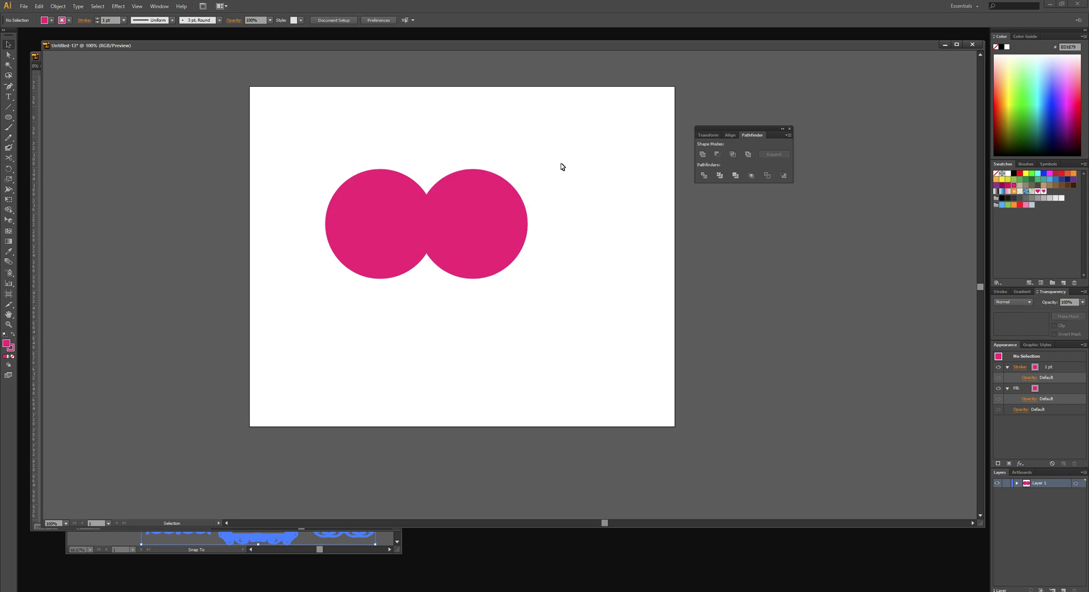
left_click_drag(561, 164, 311, 312)
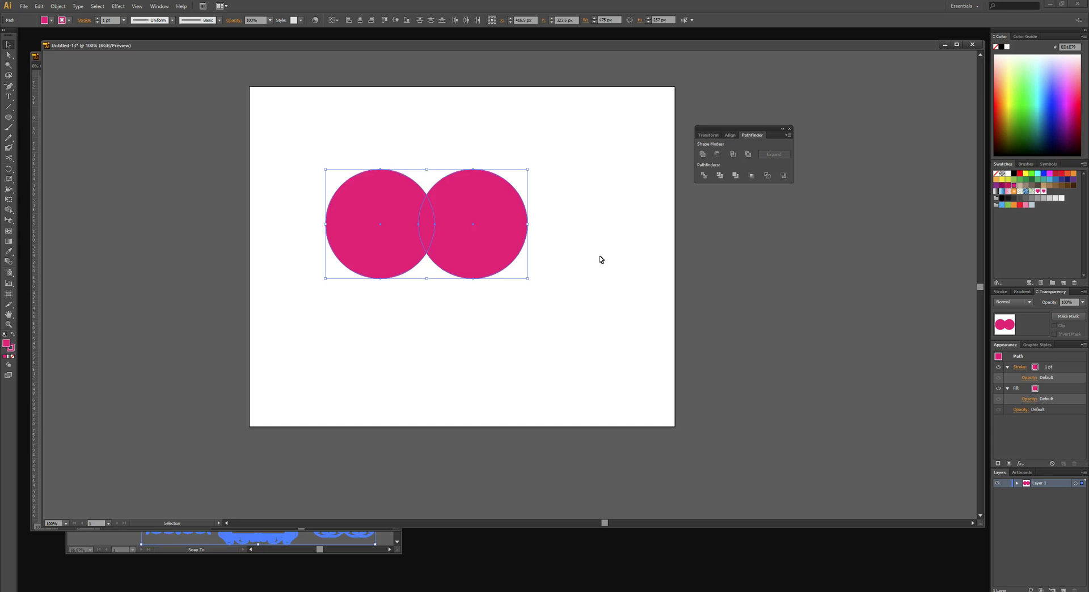
left_click(395, 21)
left_click(394, 22)
left_click(528, 139)
left_click_drag(566, 145, 357, 299)
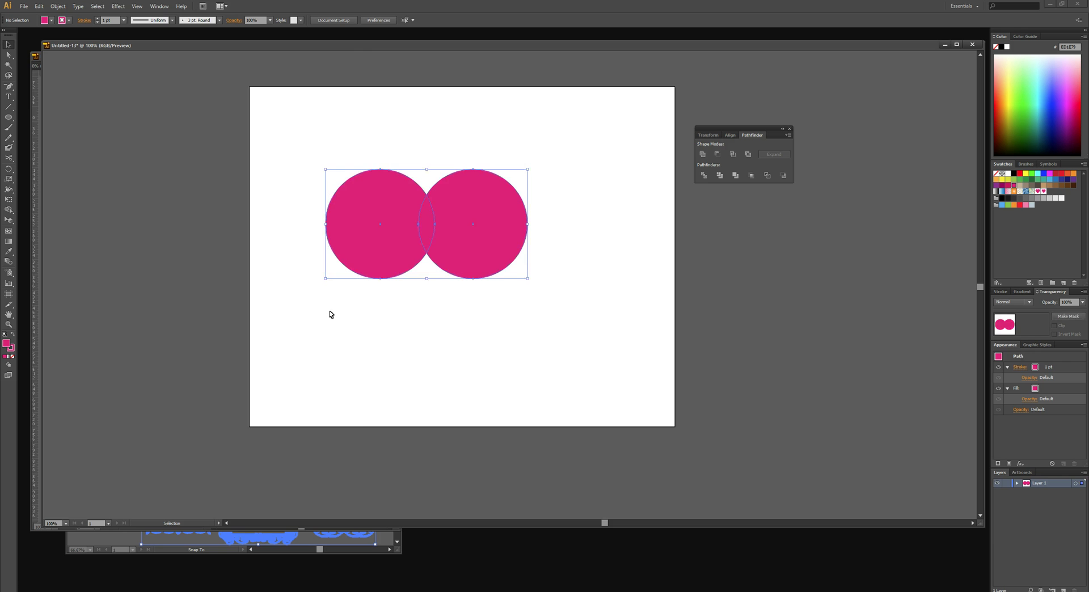
Merge the two circles into one shape with Unite in the Pathfinder panel.
left_click(160, 6)
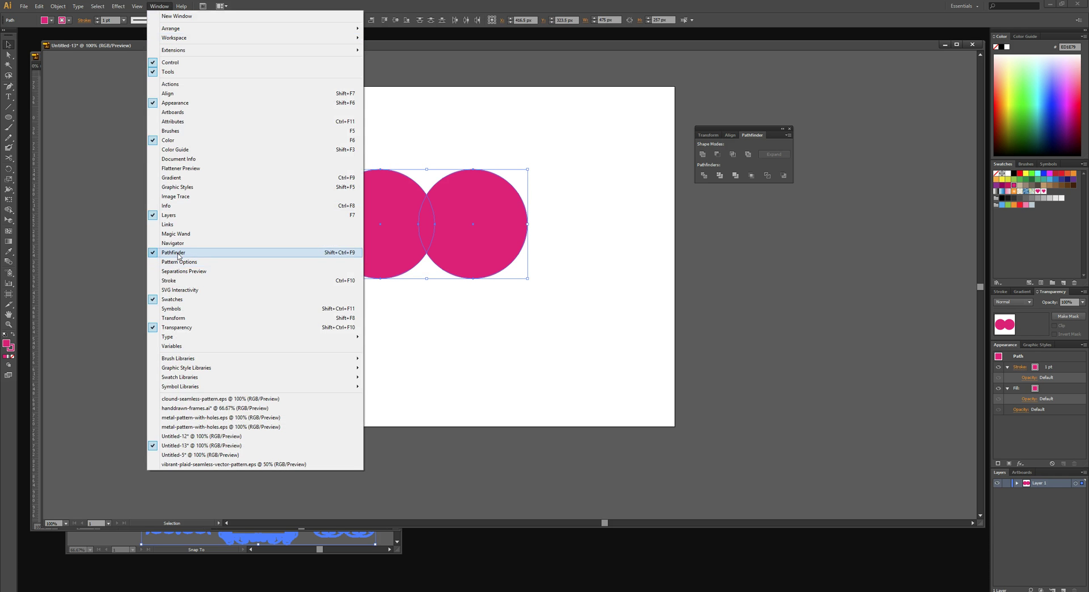
left_click(713, 133)
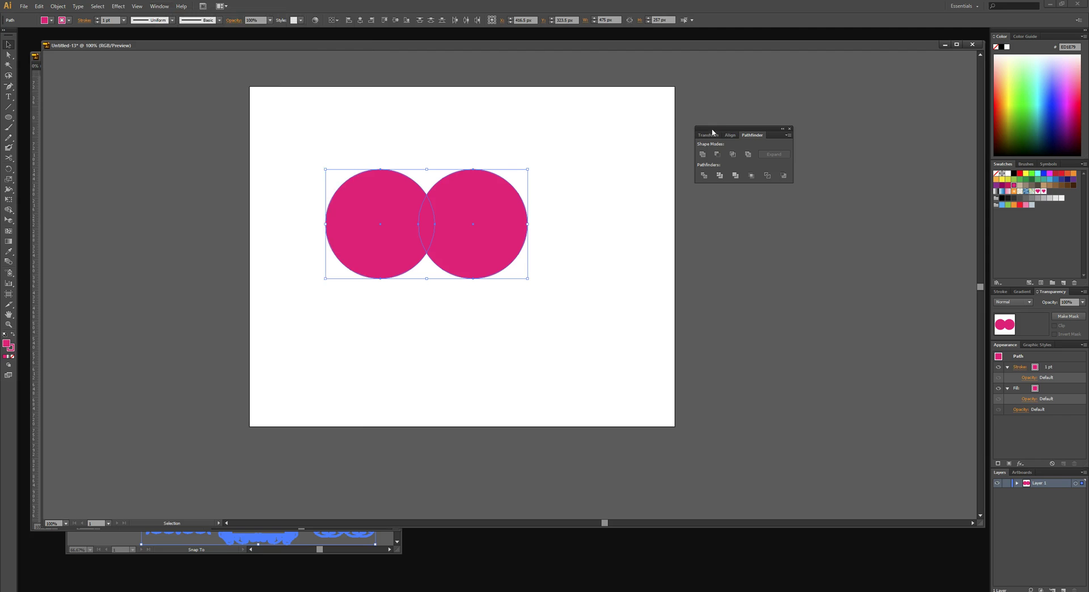
left_click_drag(712, 132, 667, 138)
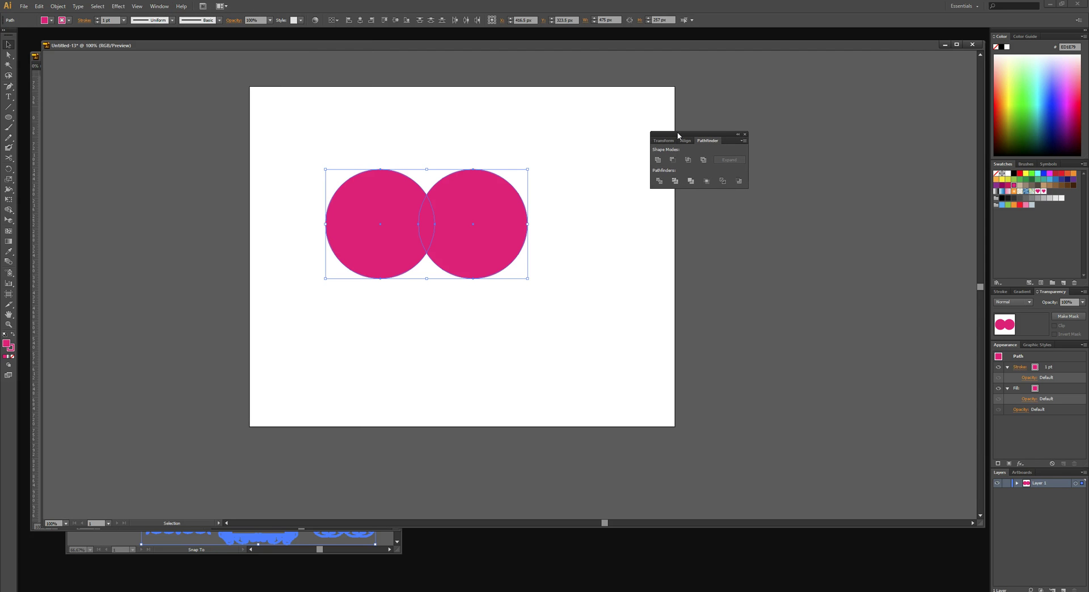
left_click(657, 162)
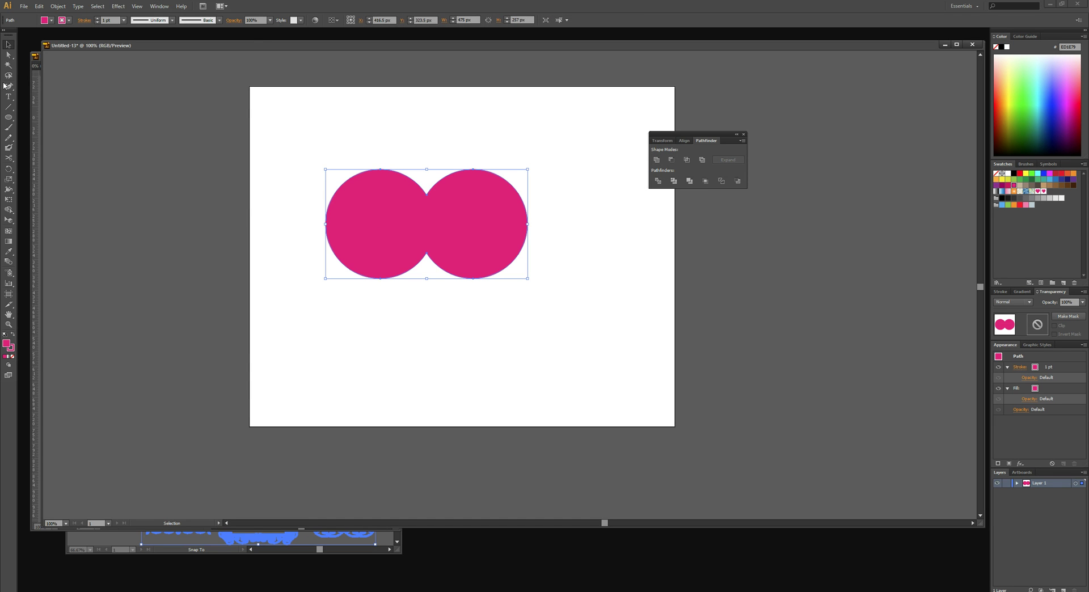
left_click_drag(8, 86, 51, 109)
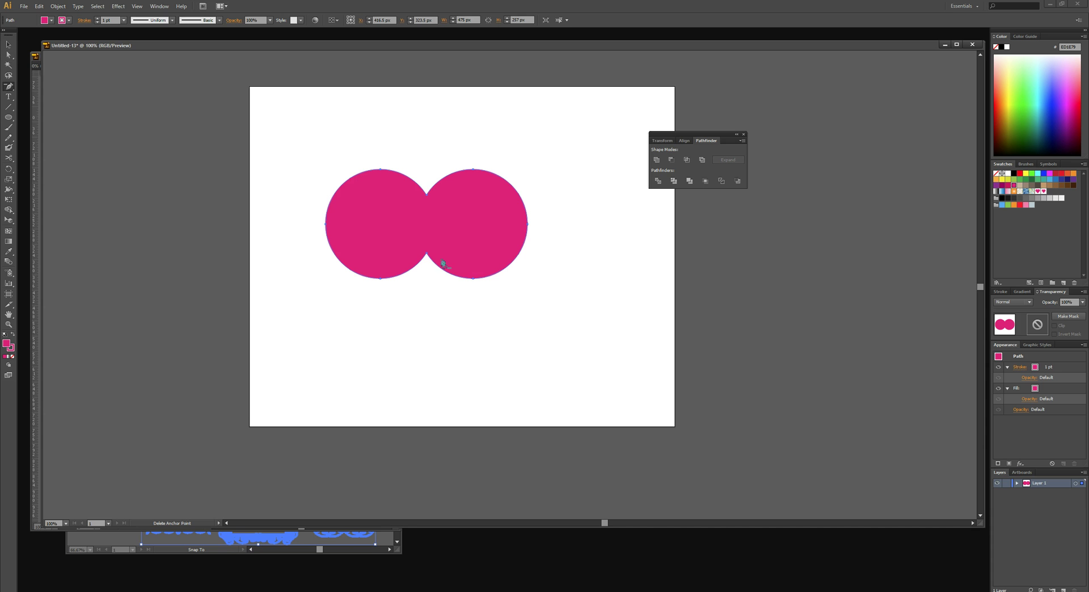
Drag the merged shape's bottom junction anchor down to form the heart's tip.
left_click(8, 55)
left_click_drag(428, 255, 425, 340)
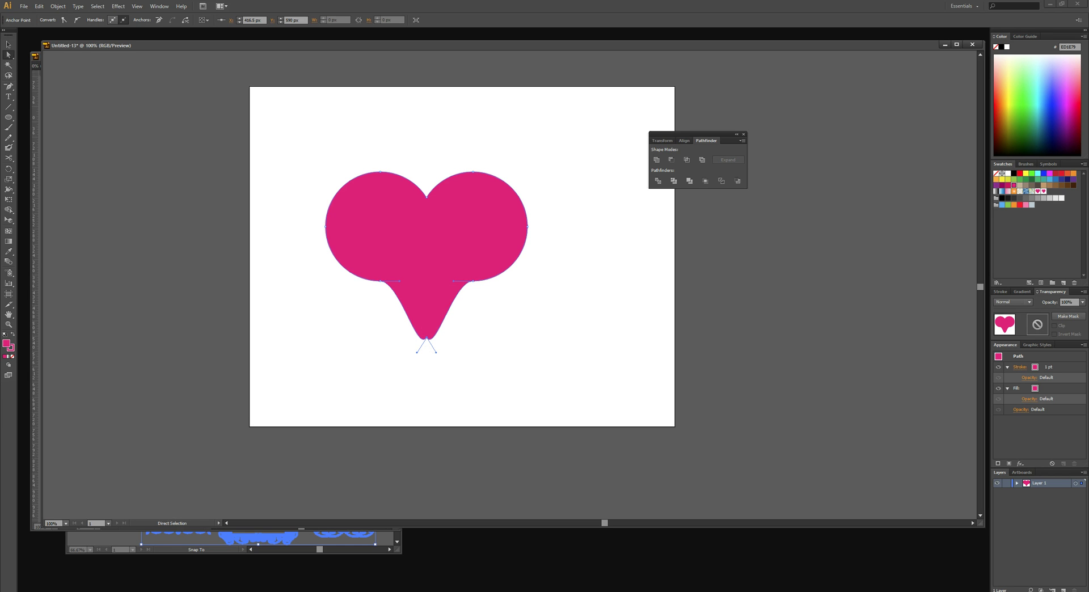
Convert the heart's bottom tip anchor into a sharp corner point.
left_click(8, 87)
left_click_drag(7, 87, 63, 116)
left_click(426, 339)
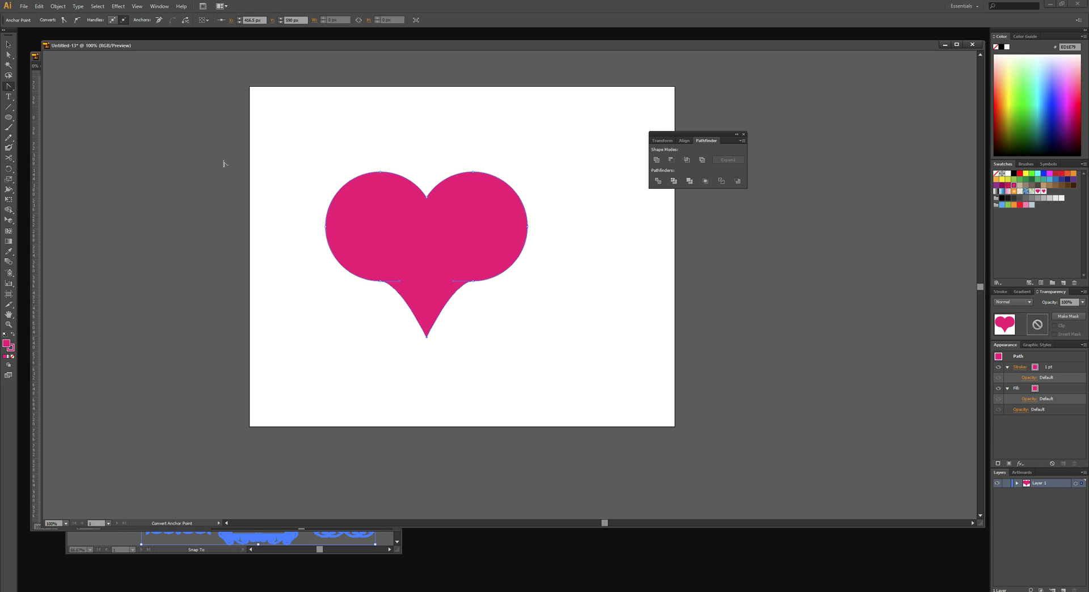
Delete the heart's lower-left and lower-right anchor points, then deselect the heart.
left_click(7, 84)
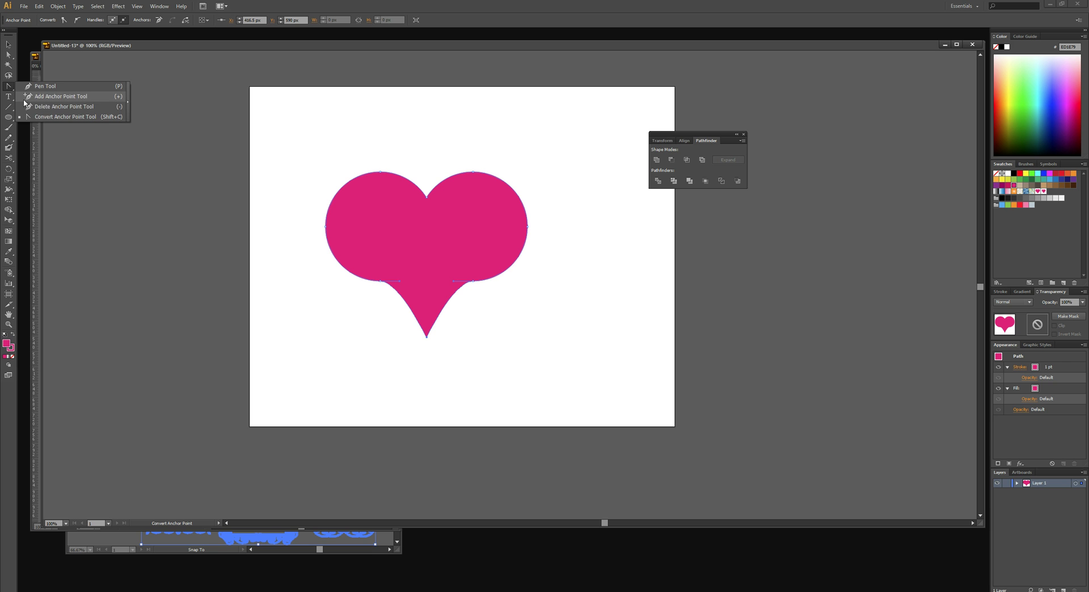
left_click(57, 106)
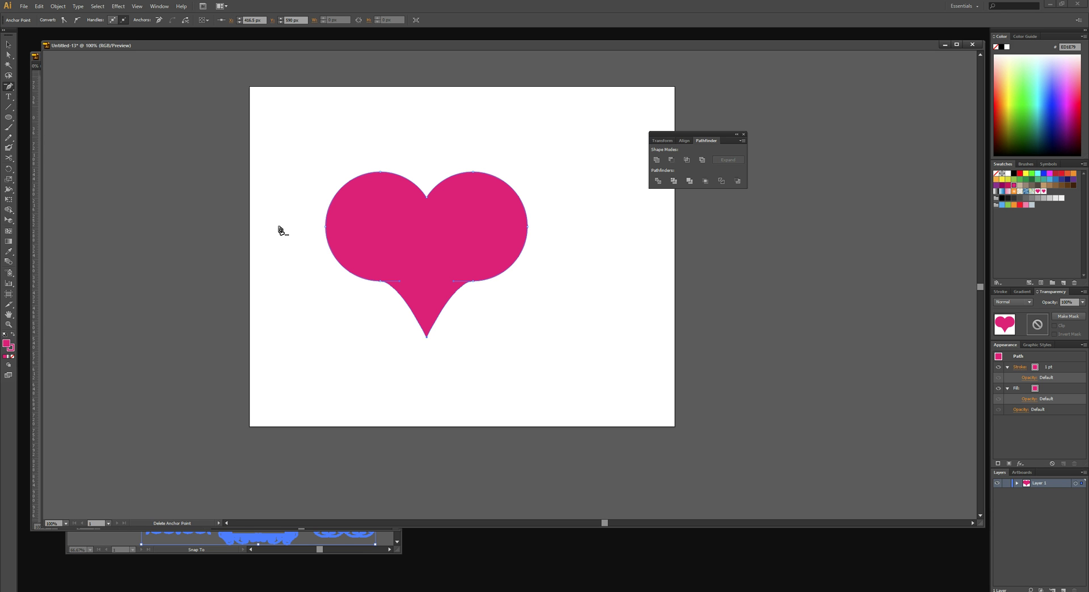
left_click(381, 282)
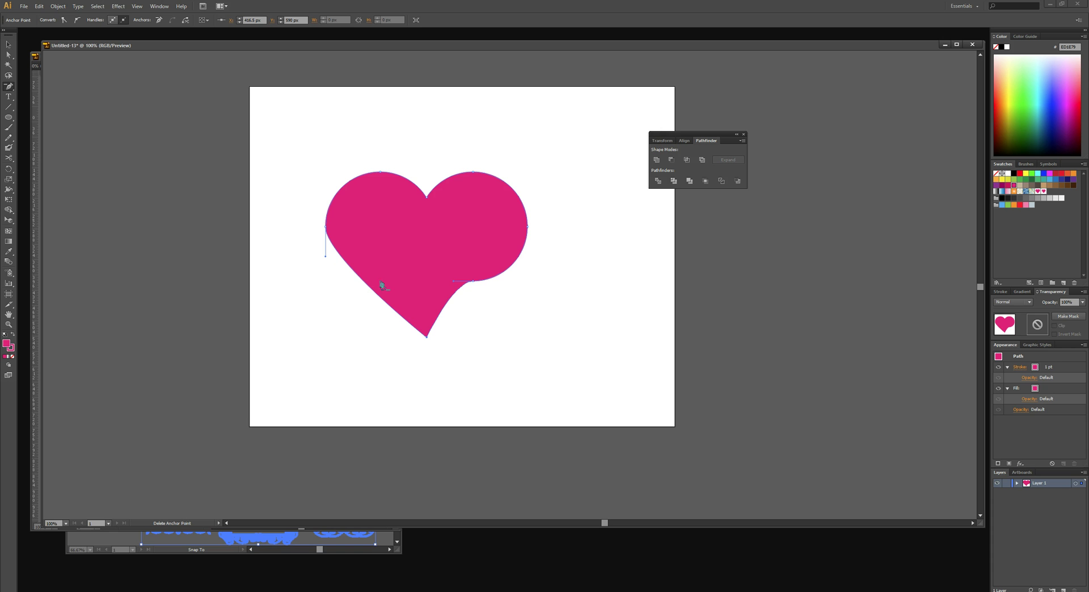
left_click(475, 282)
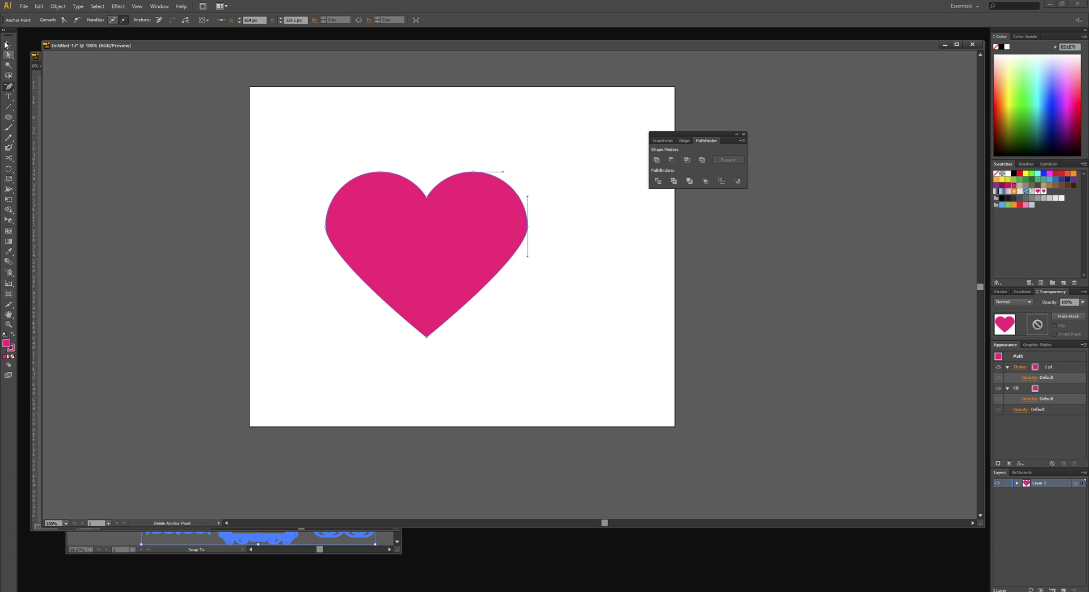
left_click(8, 44)
left_click(184, 112)
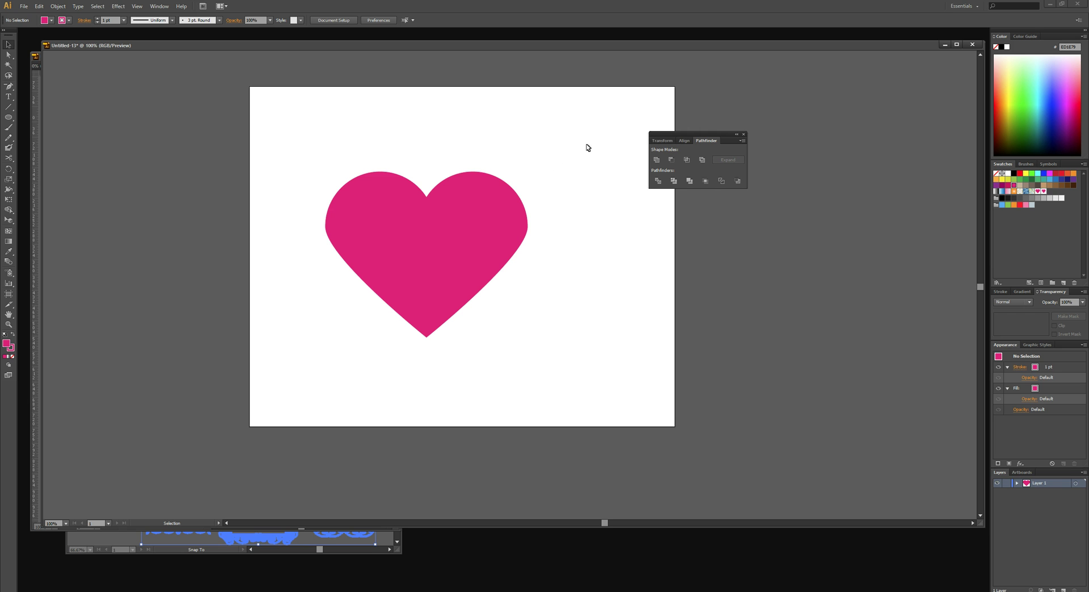
Scale the heart down to a small icon from its bottom-right handle, redoing one resize.
left_click_drag(586, 144, 329, 357)
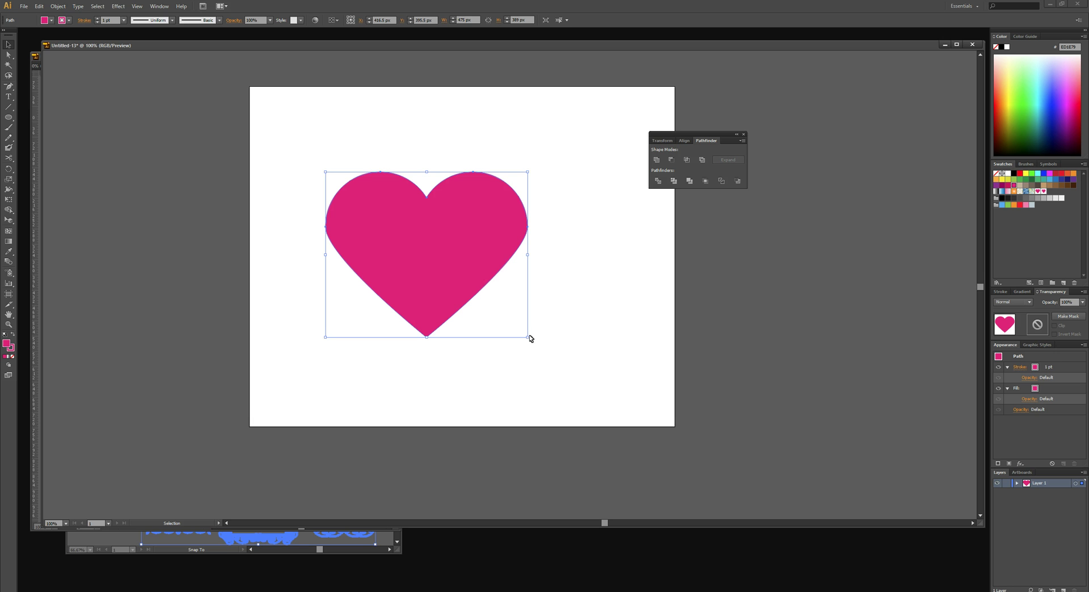
left_click_drag(525, 339, 383, 264)
key("ctrl+z")
left_click_drag(527, 337, 384, 224)
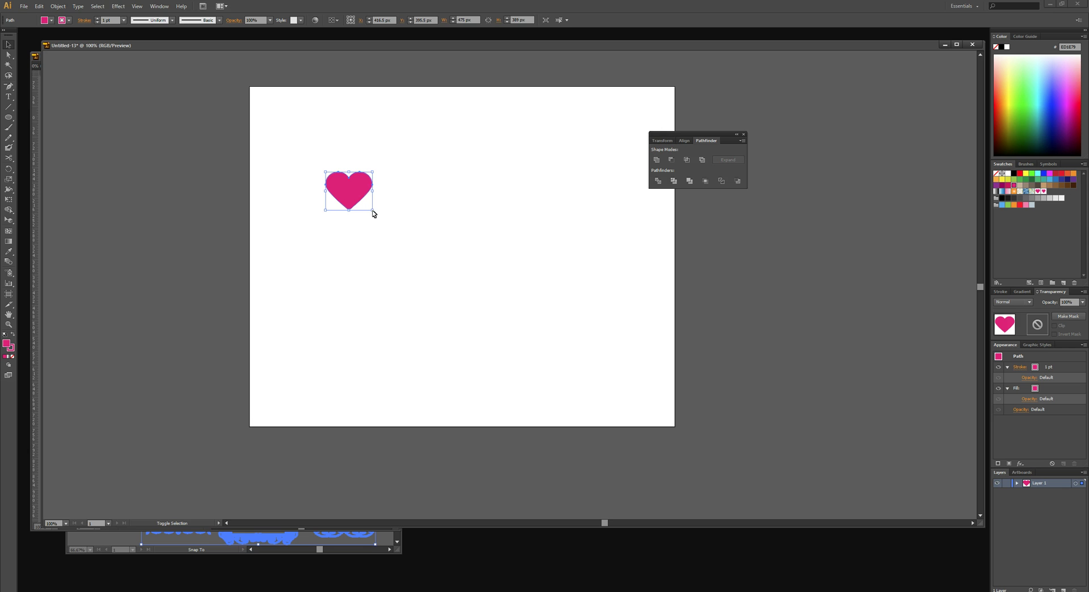
left_click_drag(321, 151, 505, 163)
Move the small heart near the top centre, then cut it with Edit > Cut.
left_click(403, 220)
left_click(505, 163)
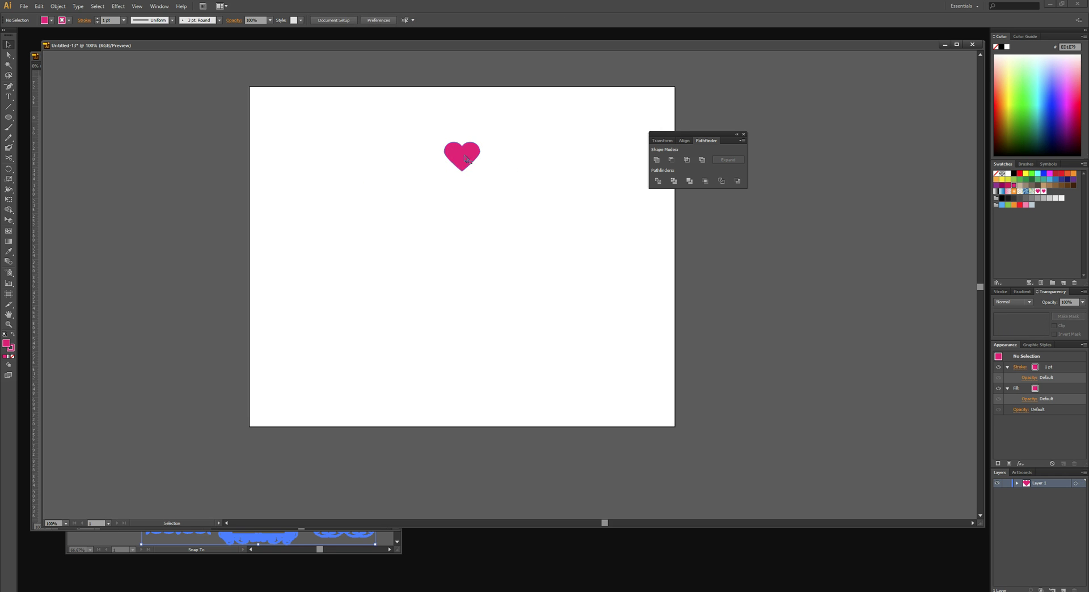
left_click(466, 158)
left_click(59, 6)
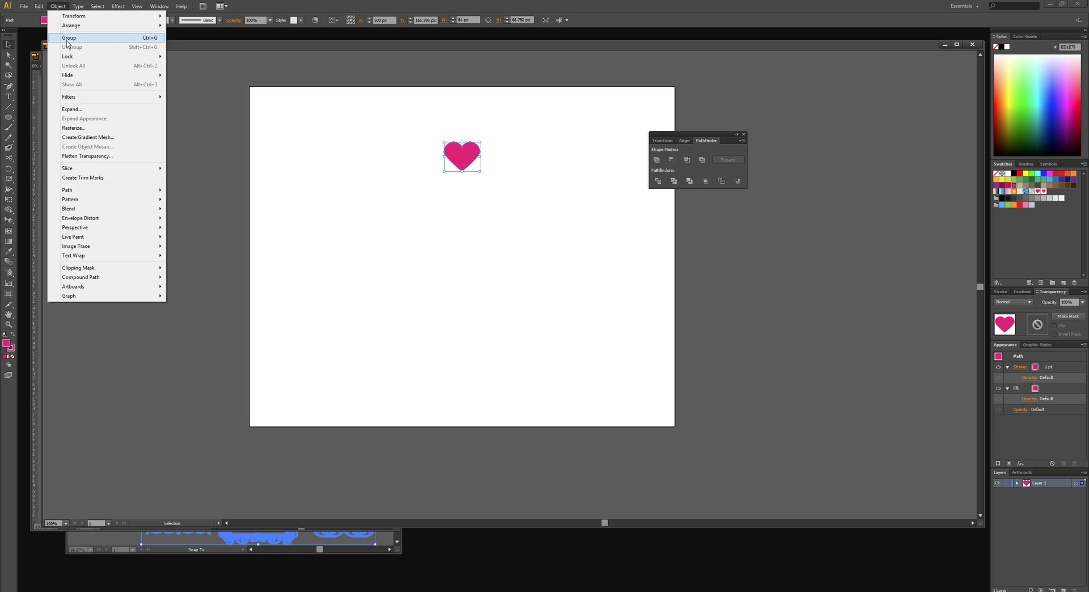
mouse_move(40, 9)
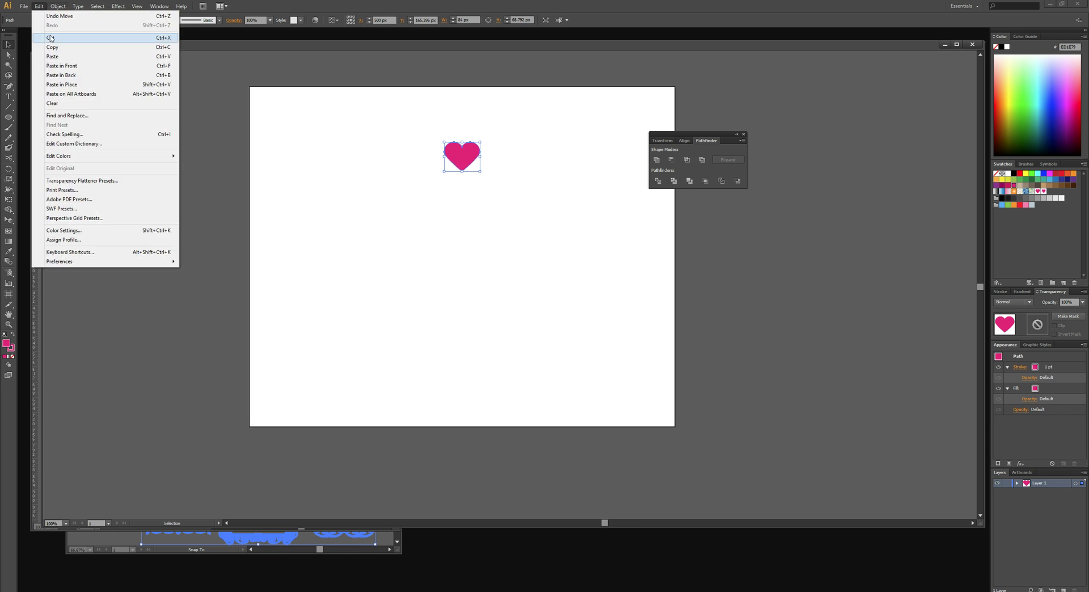
left_click(51, 38)
left_click(53, 7)
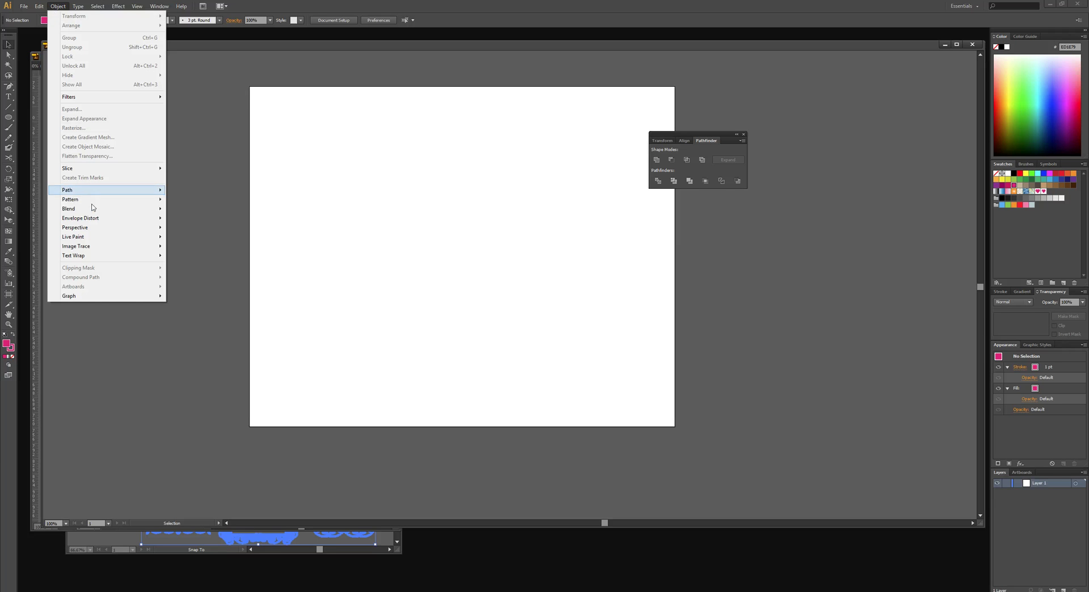
Create a new pattern with Object > Pattern > Make and dismiss the notice.
mouse_move(96, 200)
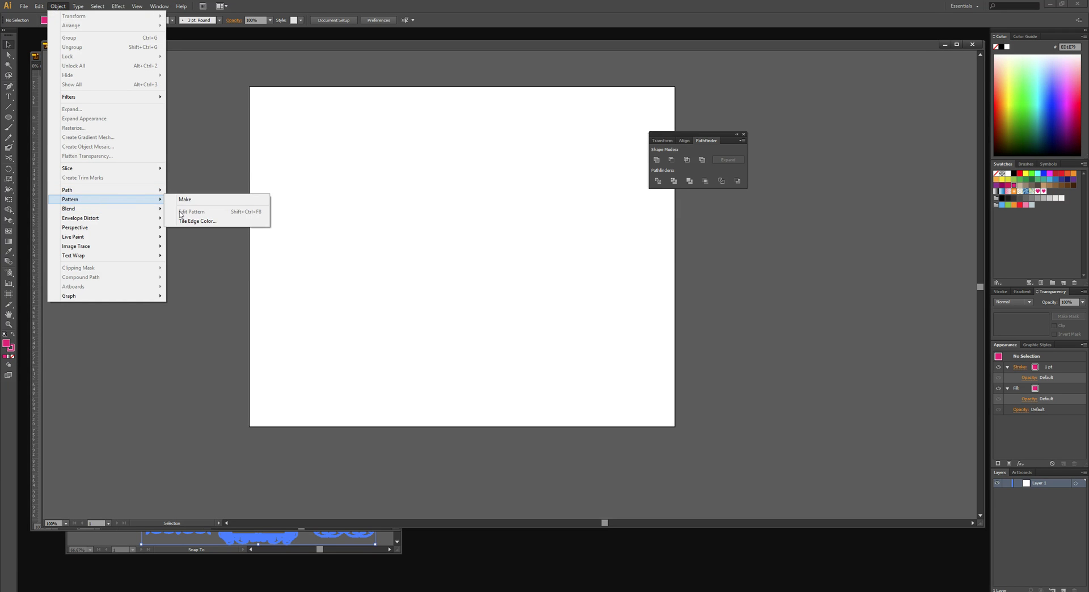
left_click(196, 200)
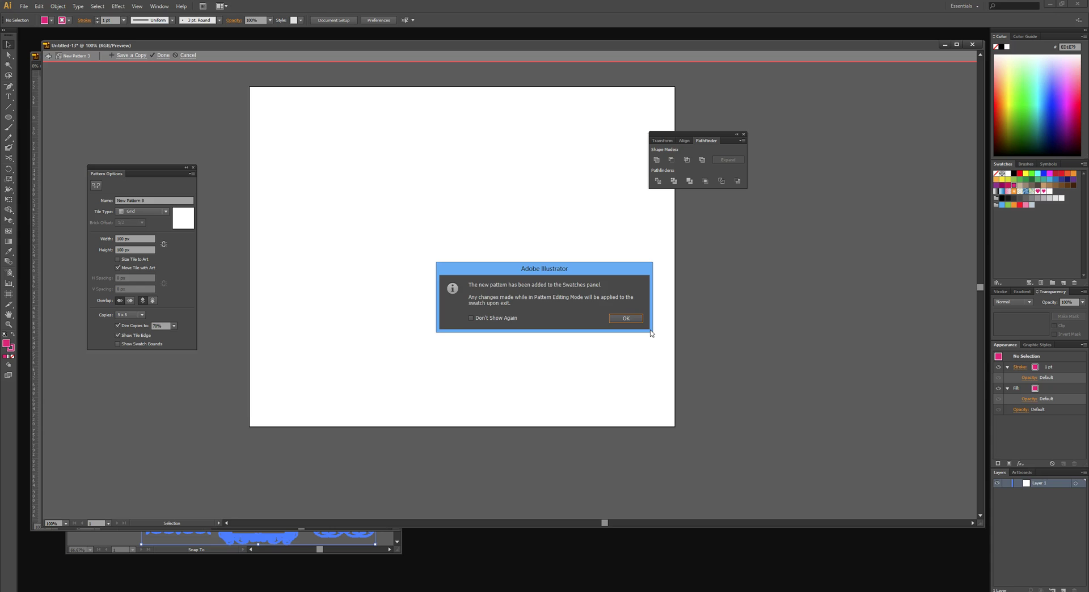
left_click(626, 319)
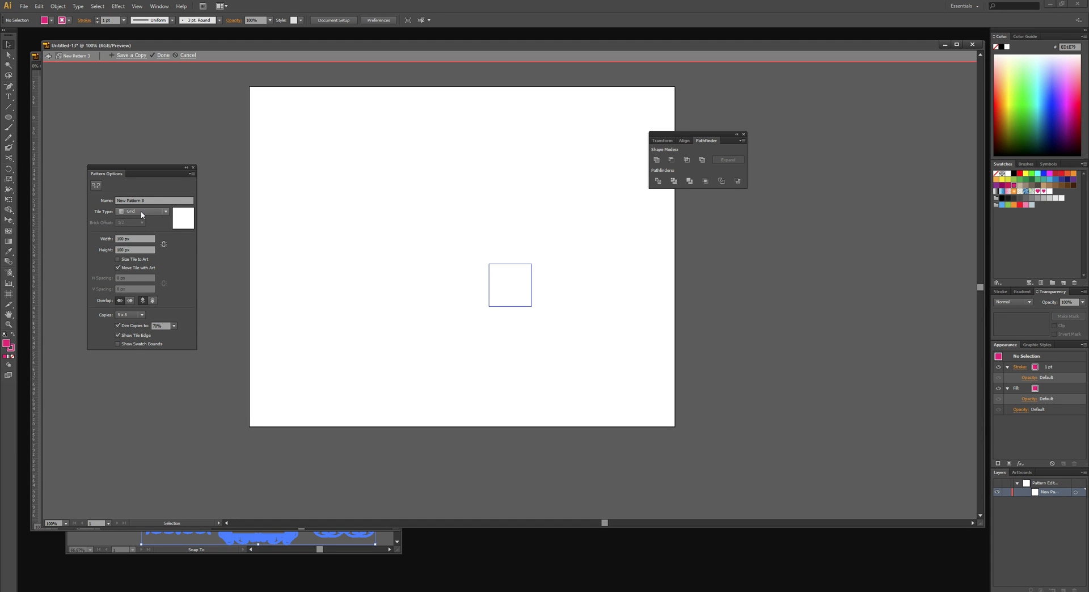
Paste the copied pink heart into the pattern tile so it repeats in a 5×5 grid.
left_click(36, 7)
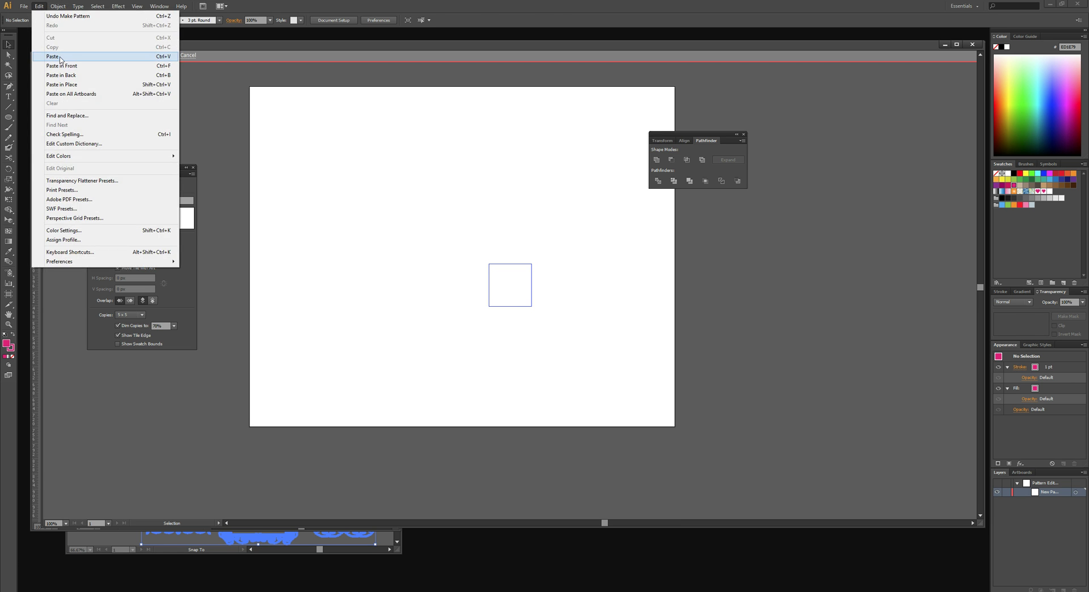
left_click(61, 57)
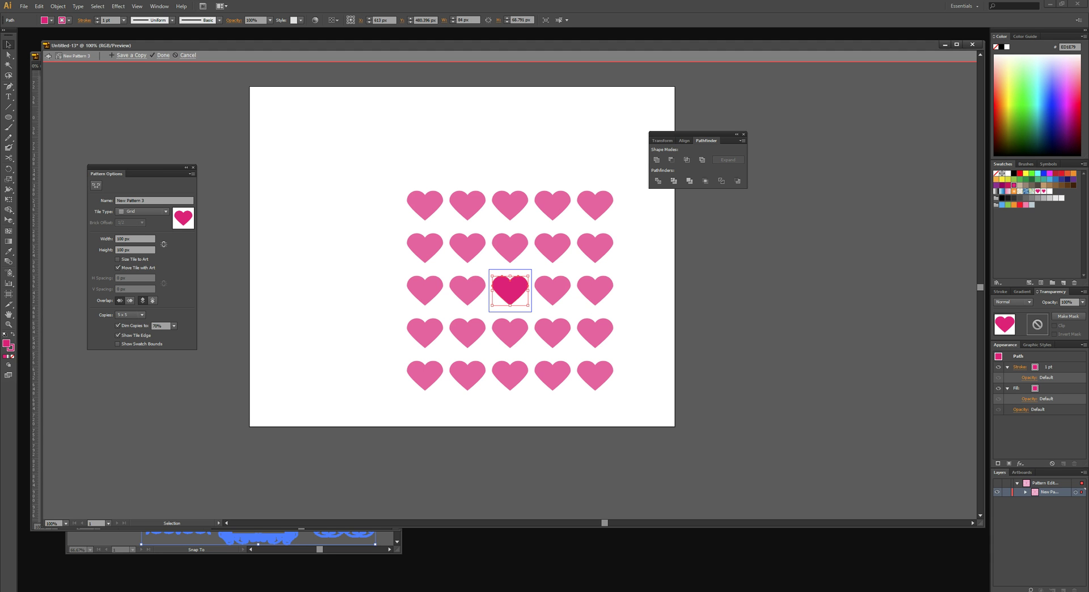
Paste a second copy of the heart and scale it down into a small heart.
left_click(39, 6)
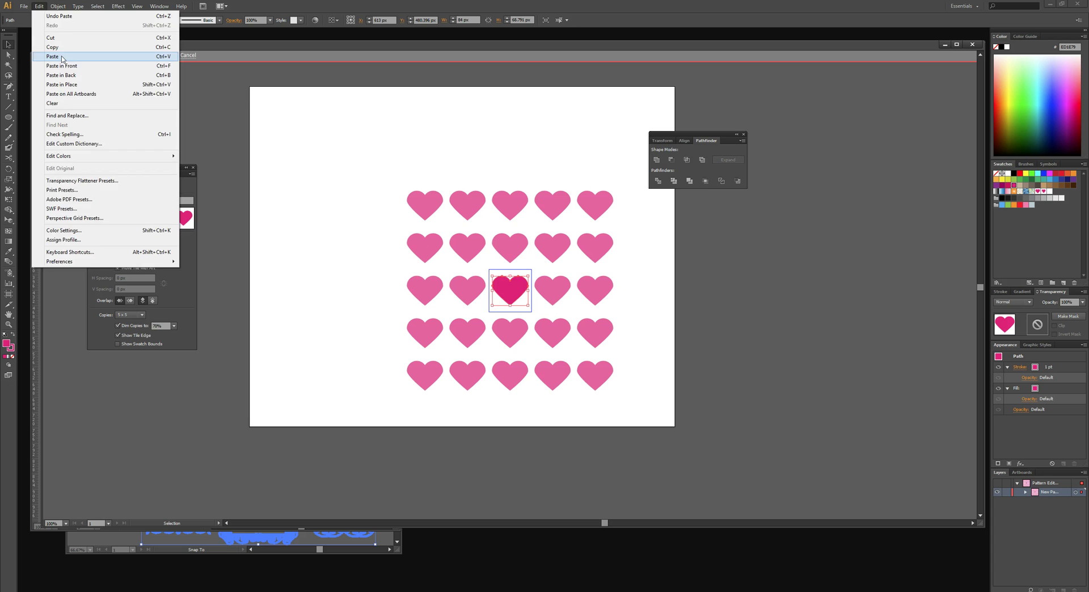
left_click(63, 57)
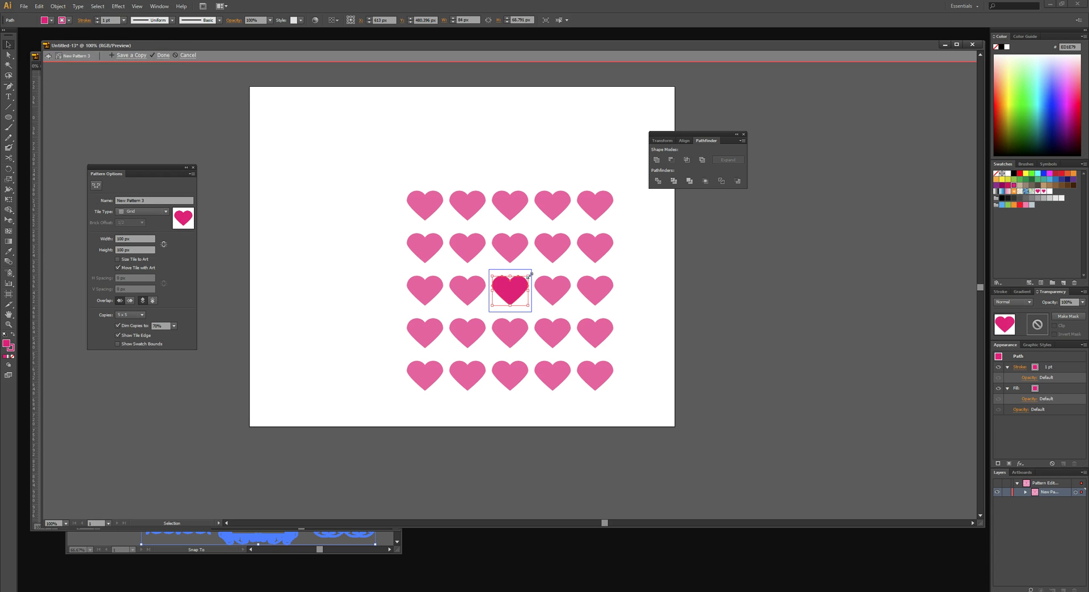
mouse_move(529, 273)
left_mouse_down()
mouse_move(543, 287)
mouse_move(514, 283)
mouse_move(525, 258)
left_mouse_up()
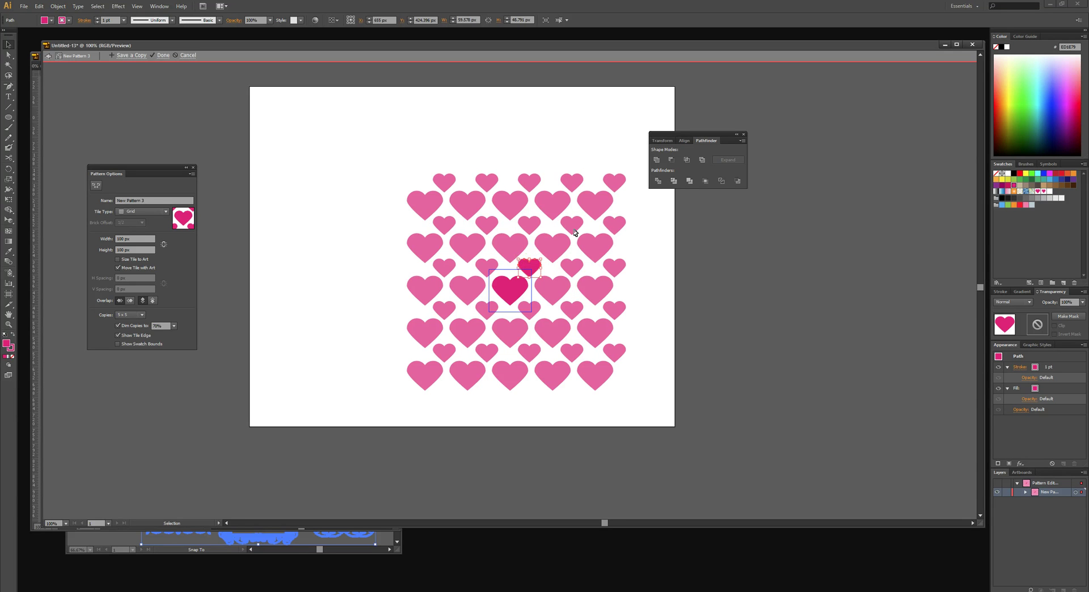
key("ctrl+z")
key("ctrl+z")
Nudge the small heart into place at the tile's upper-right corner, then deselect it.
key("Right")
key("Down")
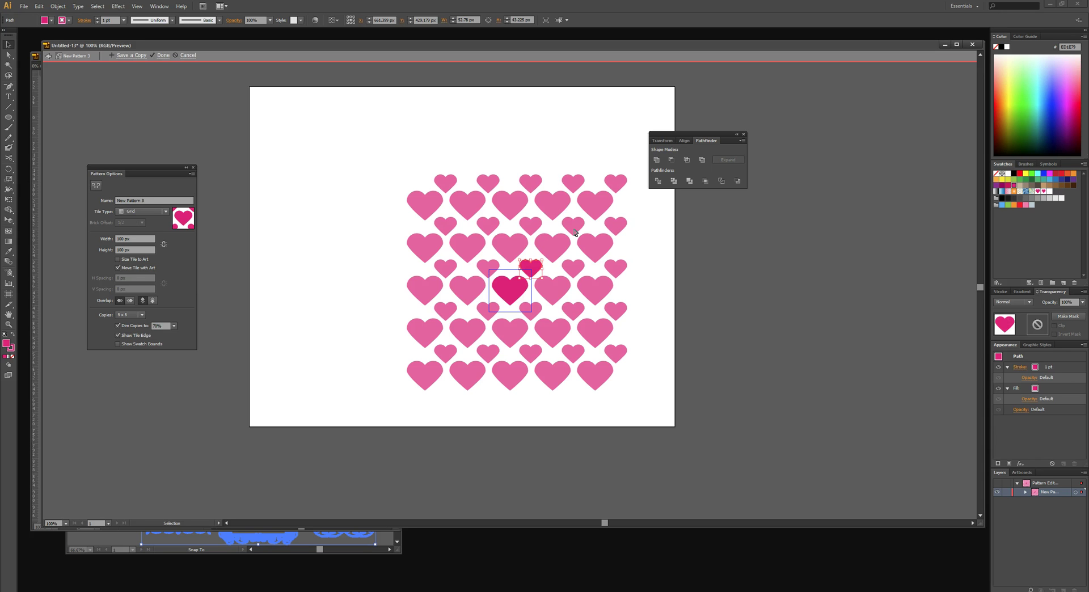
key("Left")
left_click(574, 165)
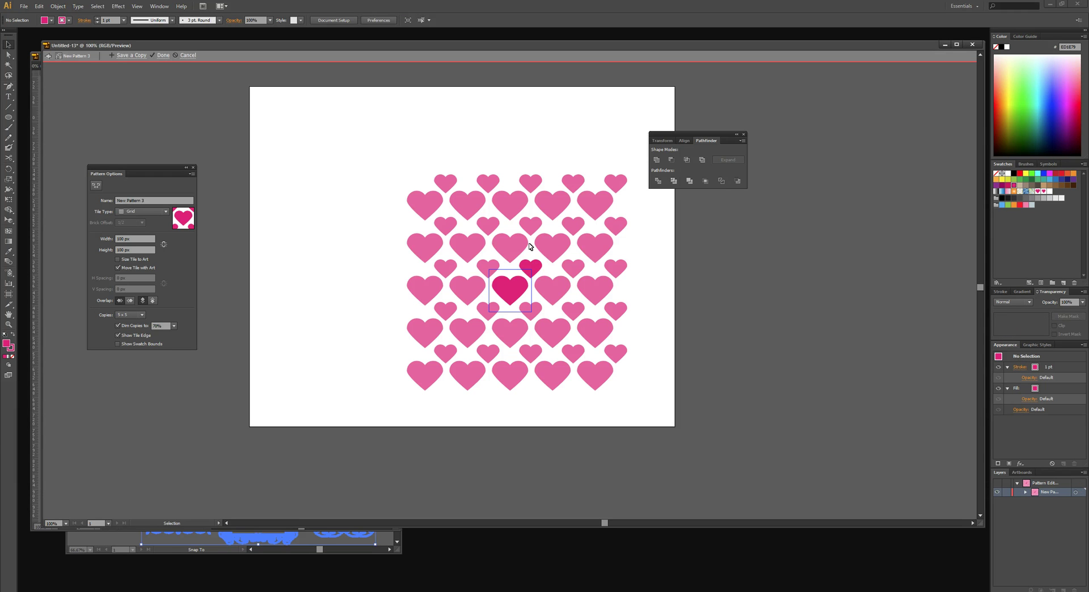
Save a copy of the tile as the swatch 'My heart pattern' and dismiss the confirmation notice.
left_click(132, 55)
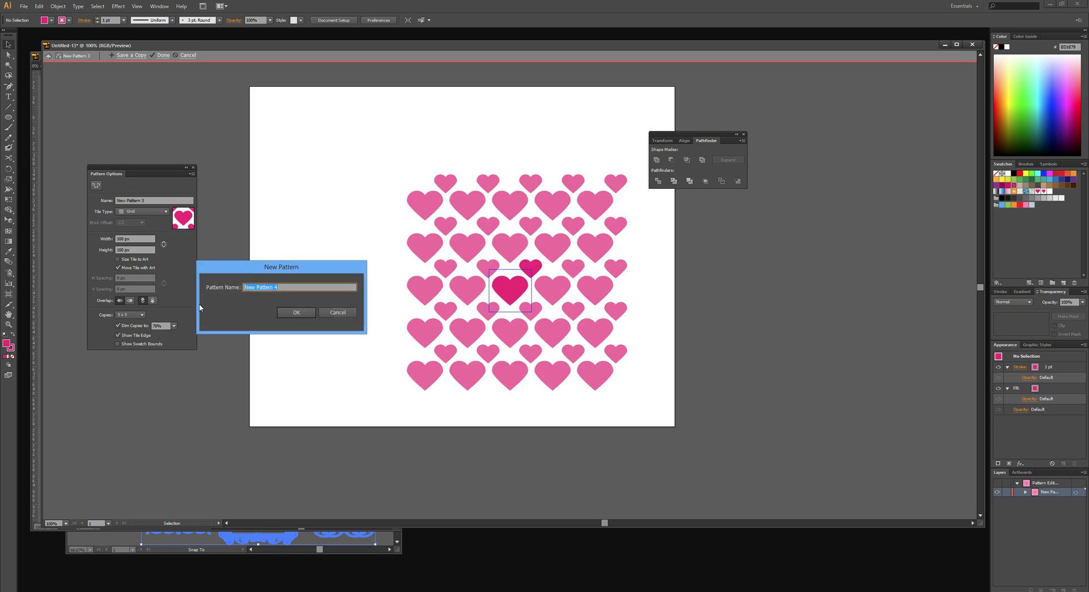
type("my")
key("BackSpace")
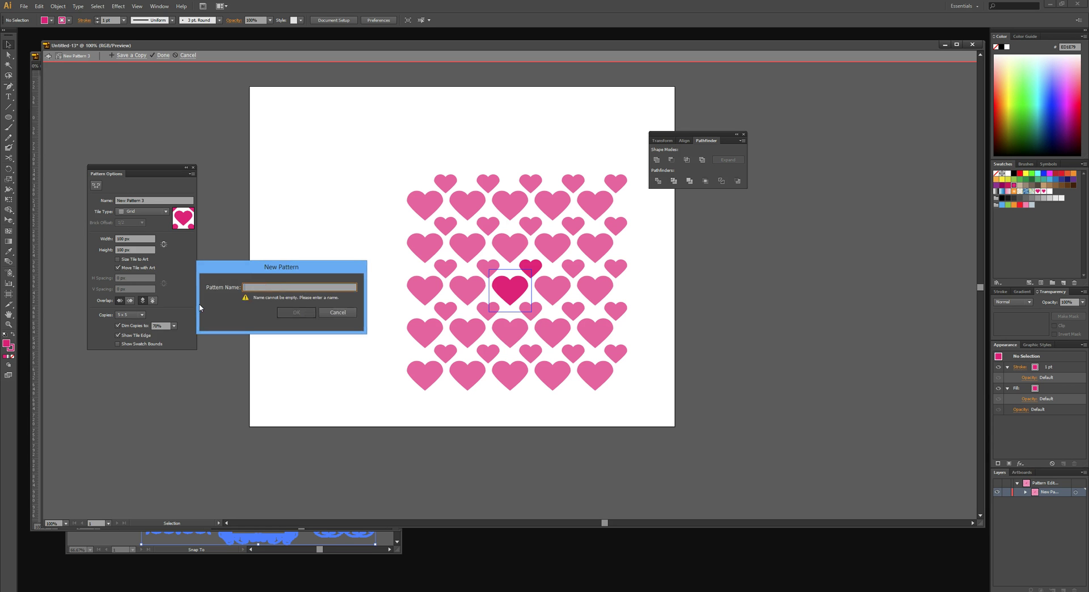
type("My heart pattern")
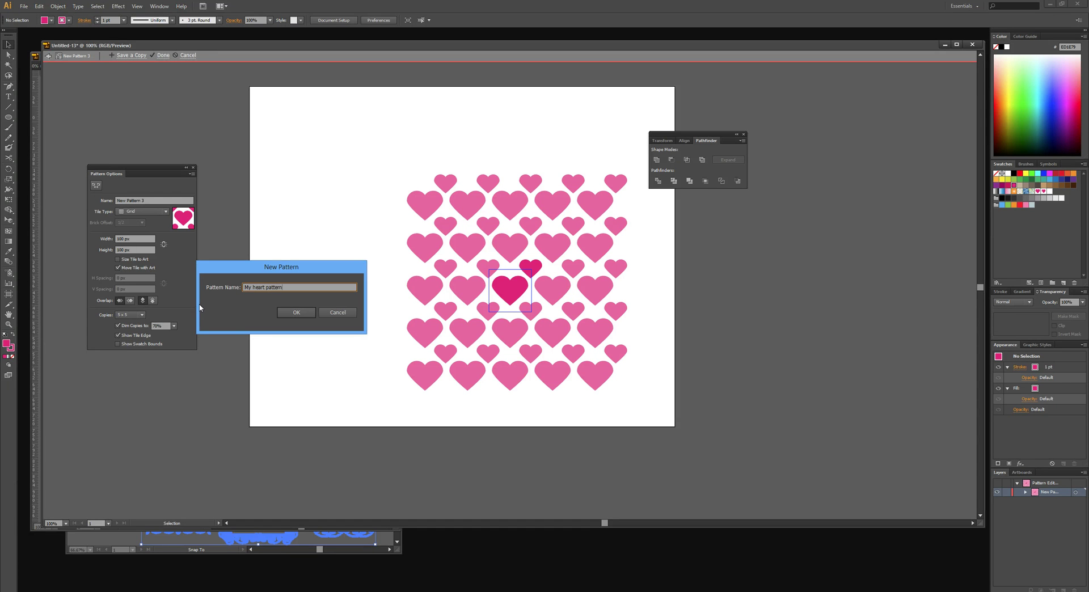
left_click(287, 312)
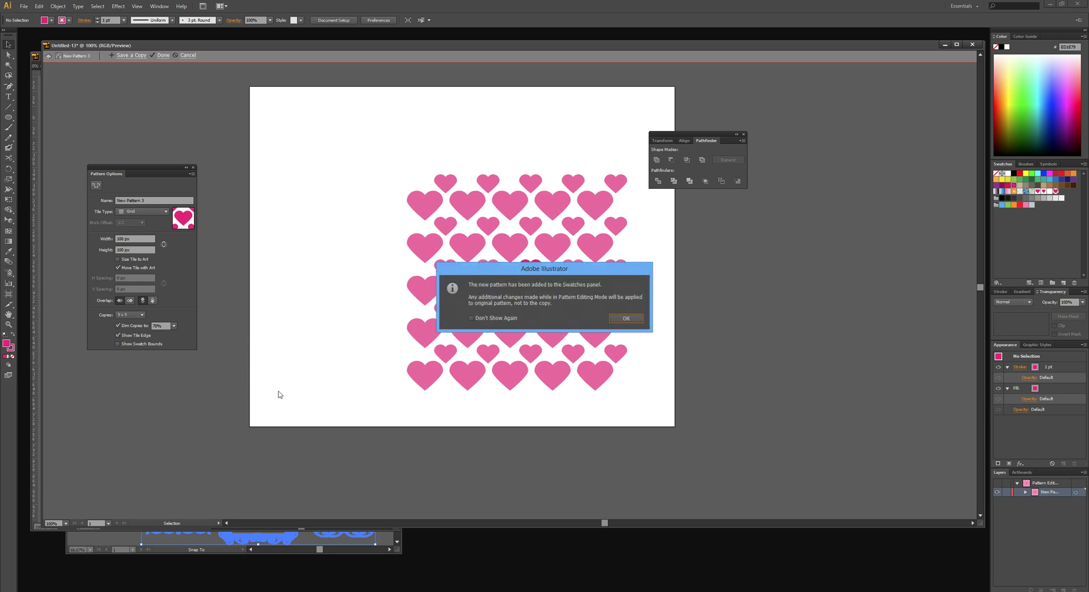
left_click(626, 319)
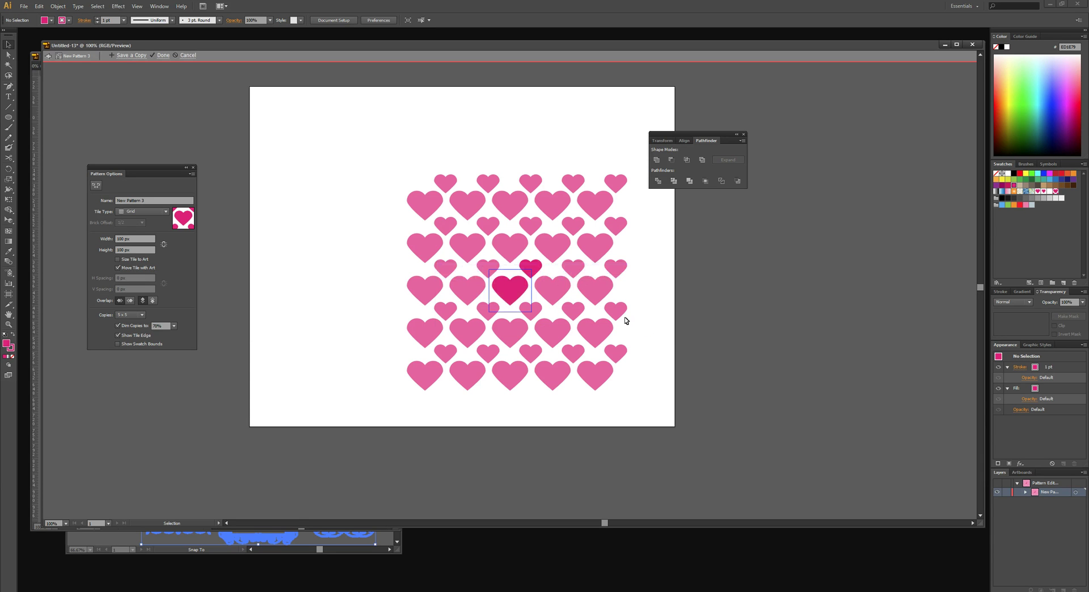
Finish pattern editing and draw a rectangle covering the whole artboard with the Rectangle tool.
left_click(163, 56)
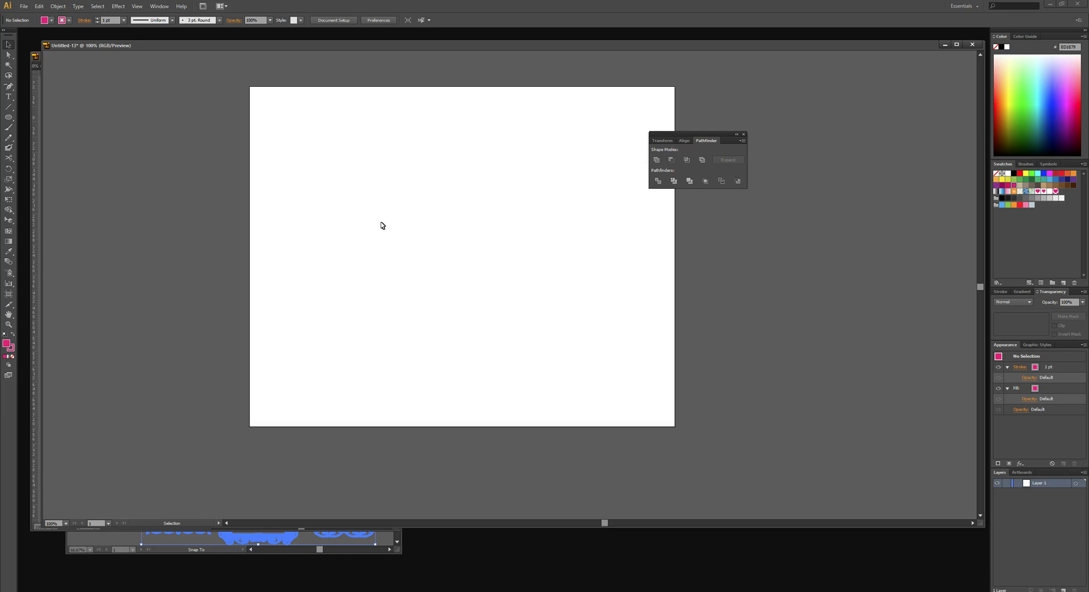
left_click(8, 117)
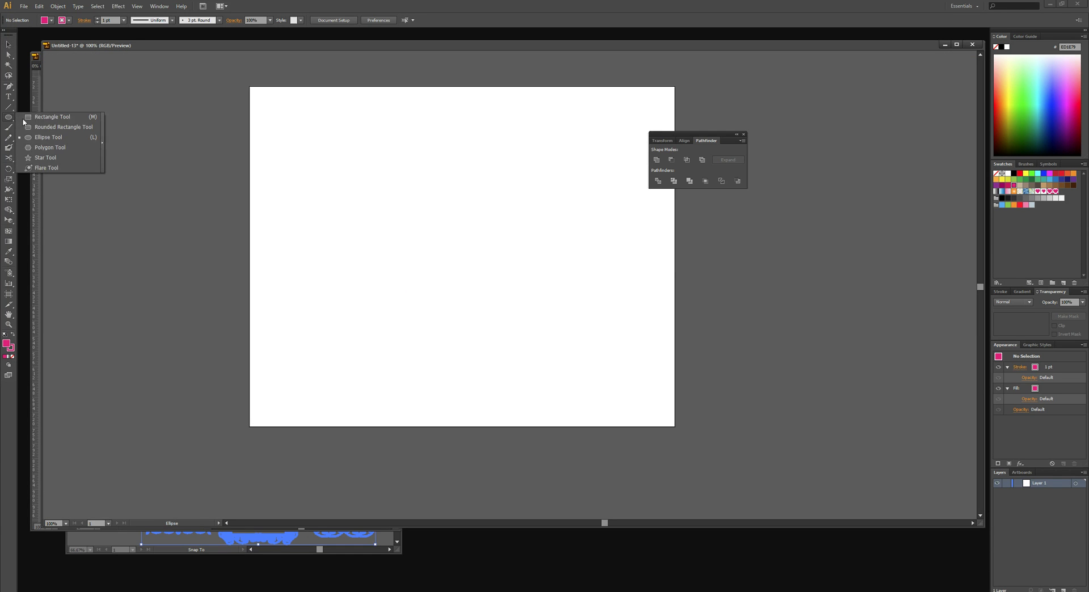
left_click(24, 118)
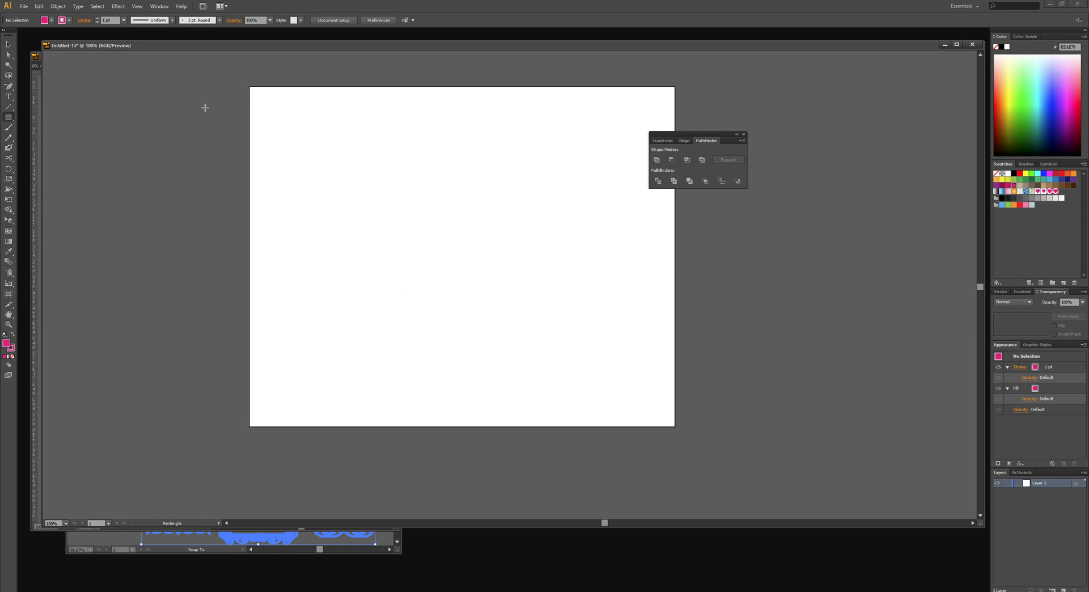
left_click(242, 80)
left_click(567, 316)
left_click_drag(240, 80, 685, 438)
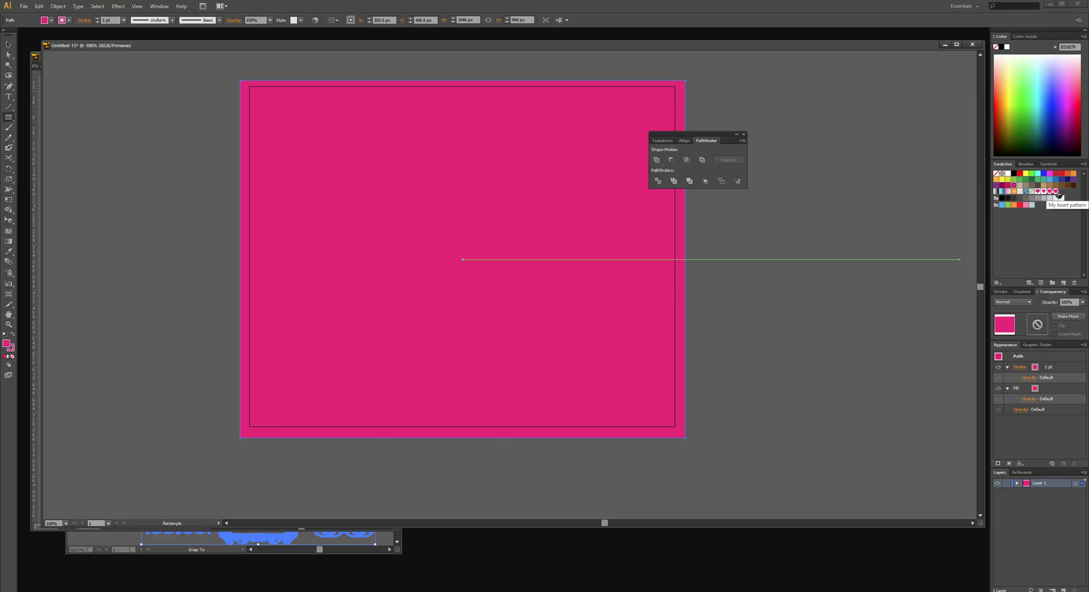
Fill the rectangle with My heart pattern, stretch it past the artboard's bottom-right, and isolate it.
left_click(1057, 194)
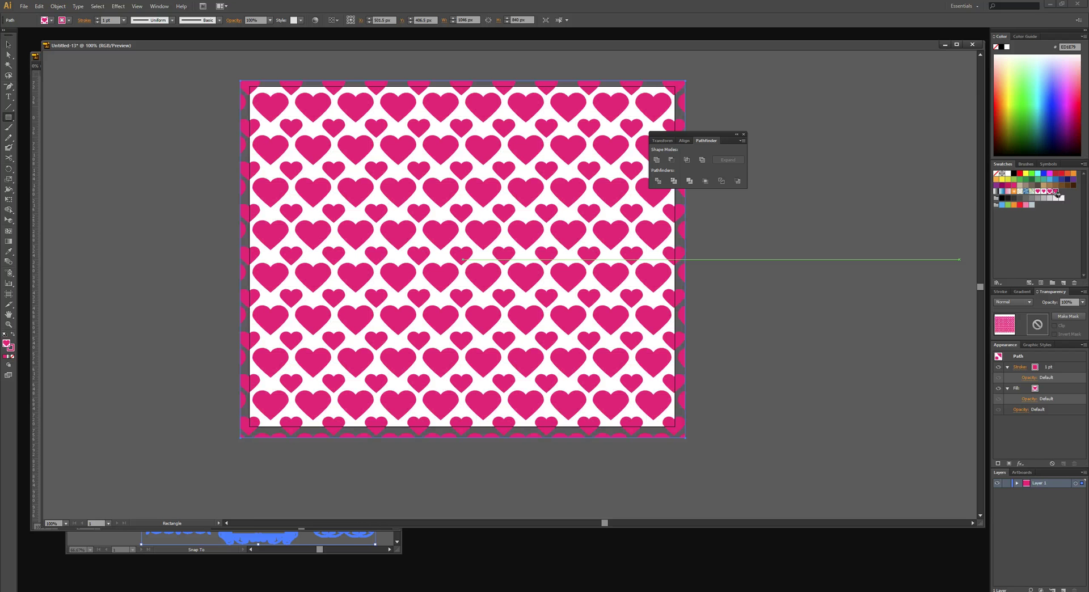
left_click(11, 45)
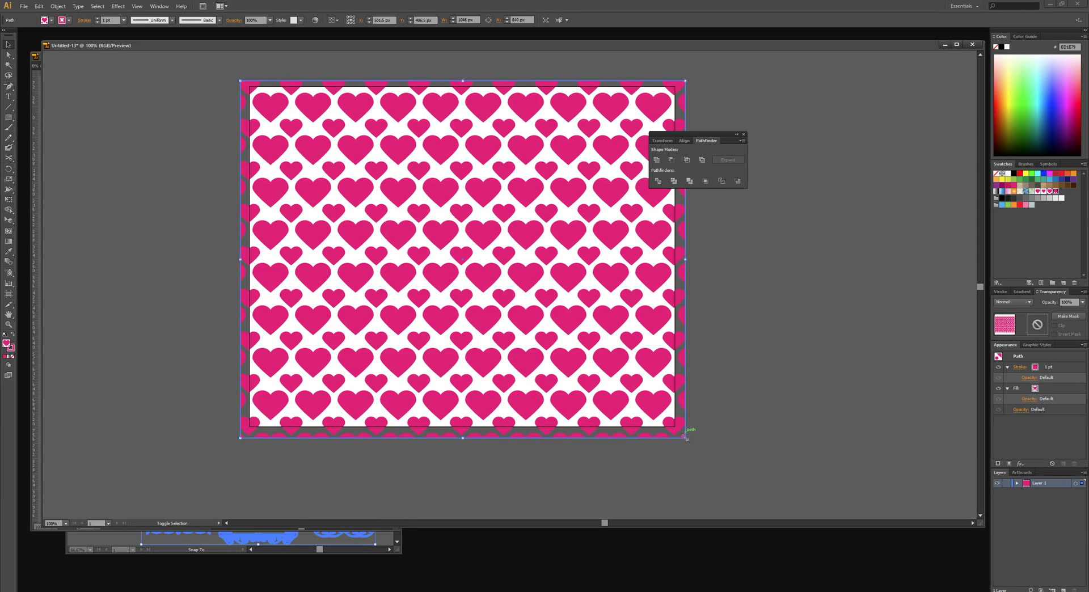
left_click_drag(685, 441, 690, 448)
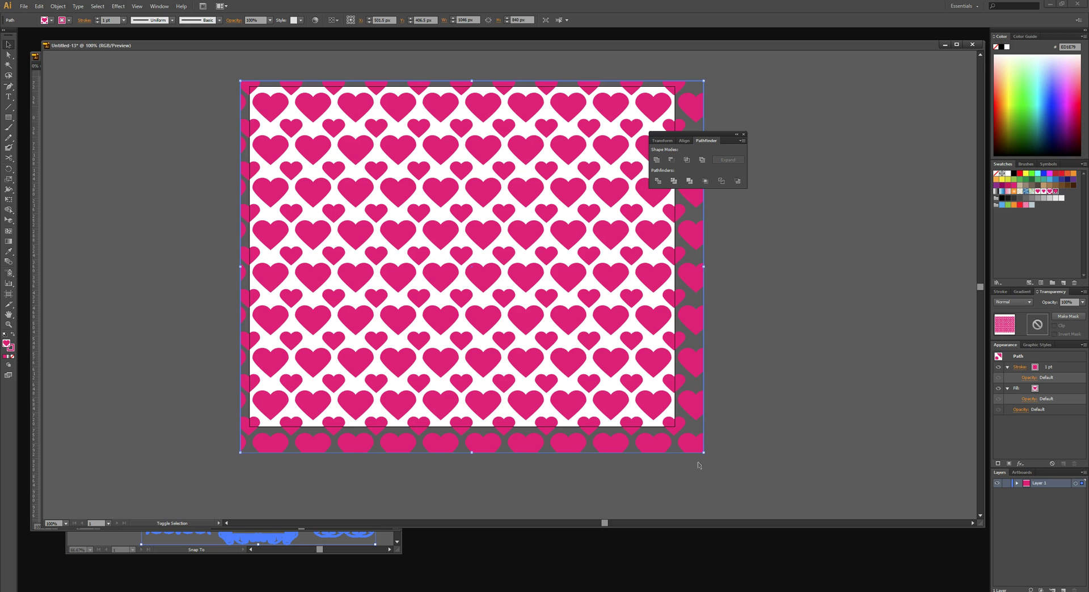
left_click_drag(703, 453, 650, 417)
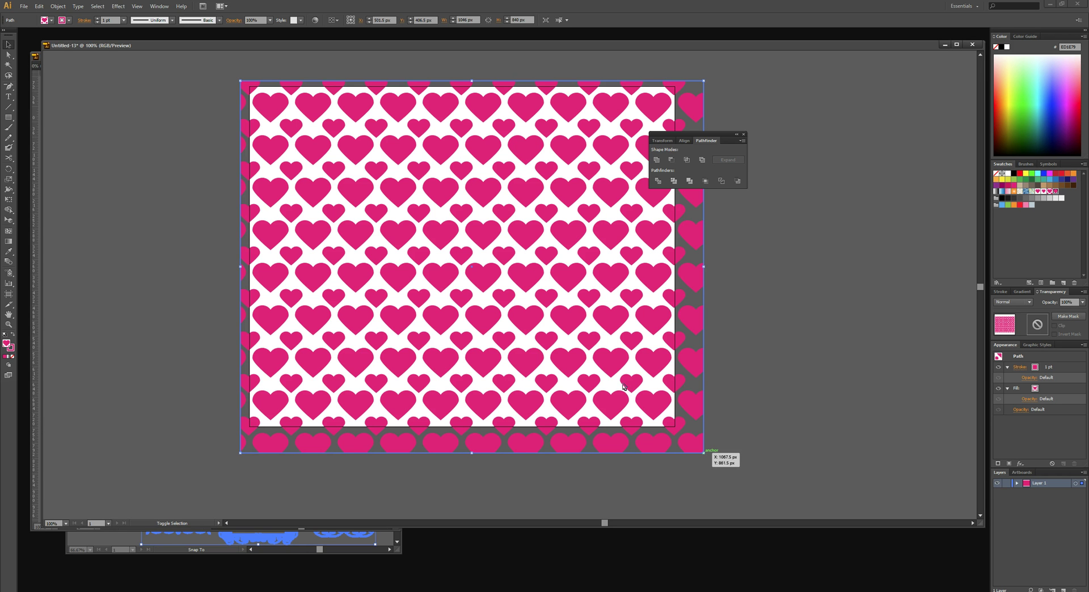
double_click(671, 424)
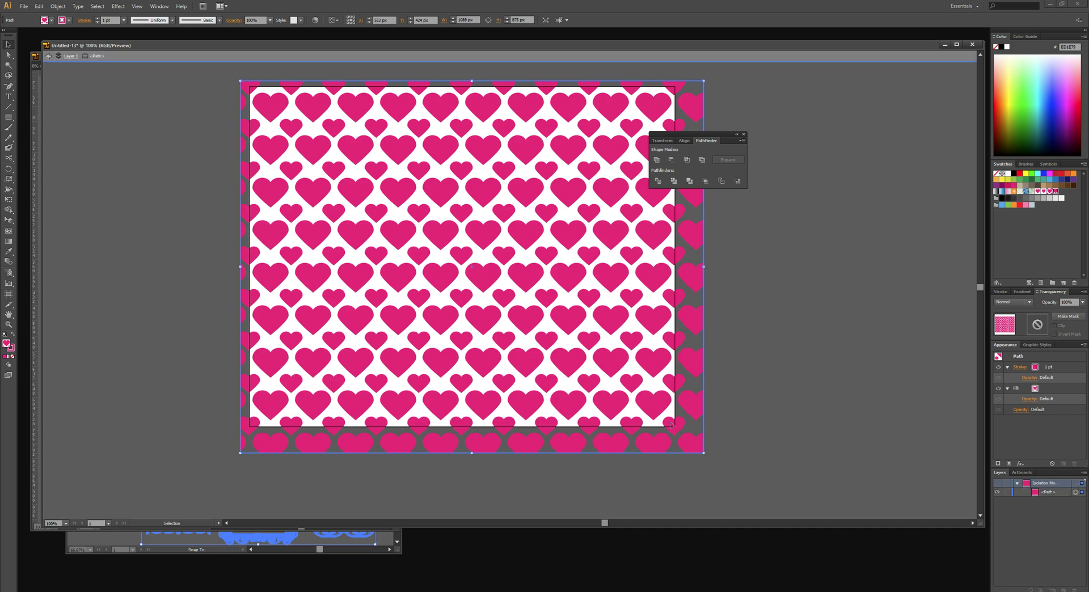